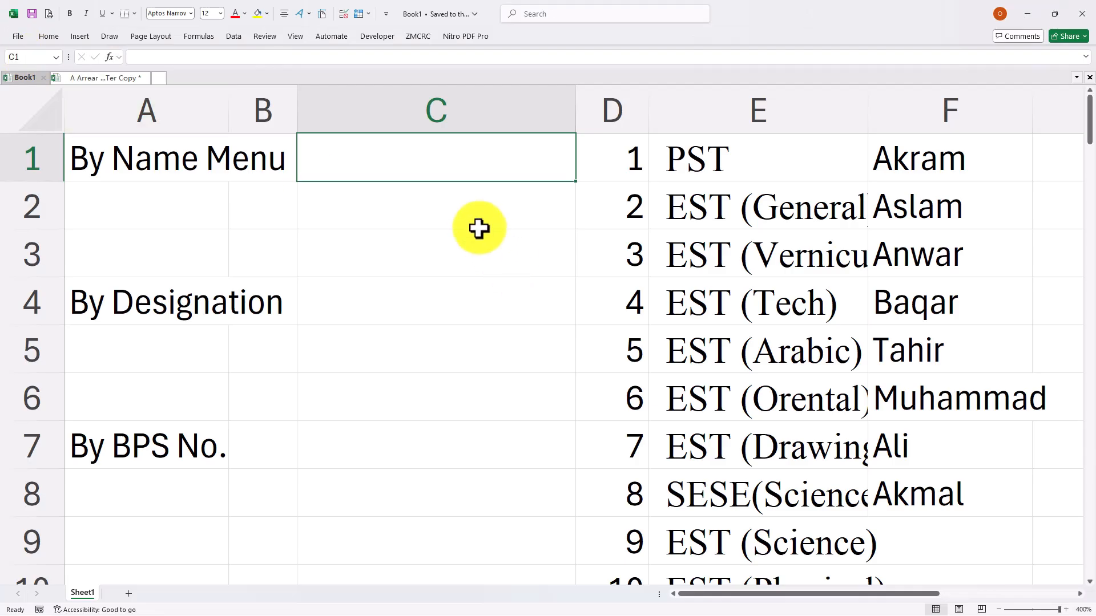
Add a List data validation to cell C1 for By Name Menu, with the names in F1:F8 as source.
click(460, 173)
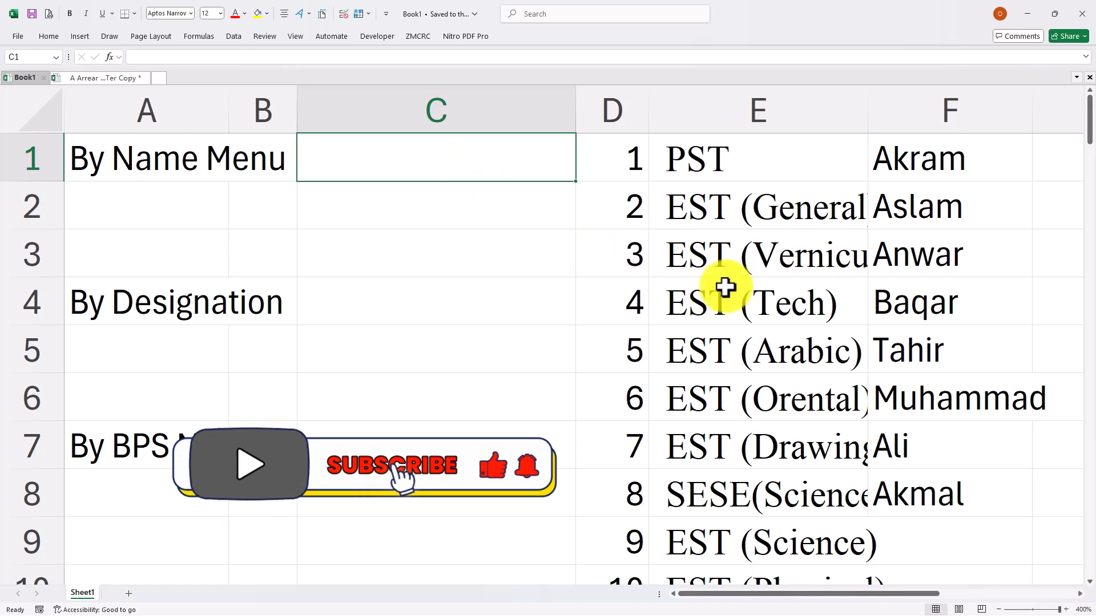
drag(898, 171, 902, 479)
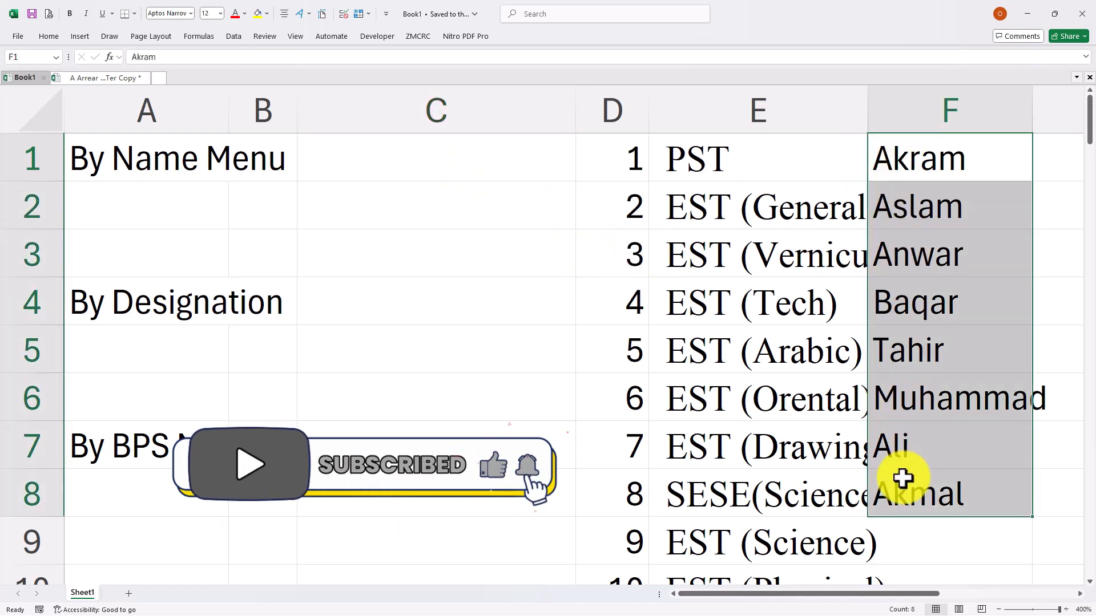
click(445, 168)
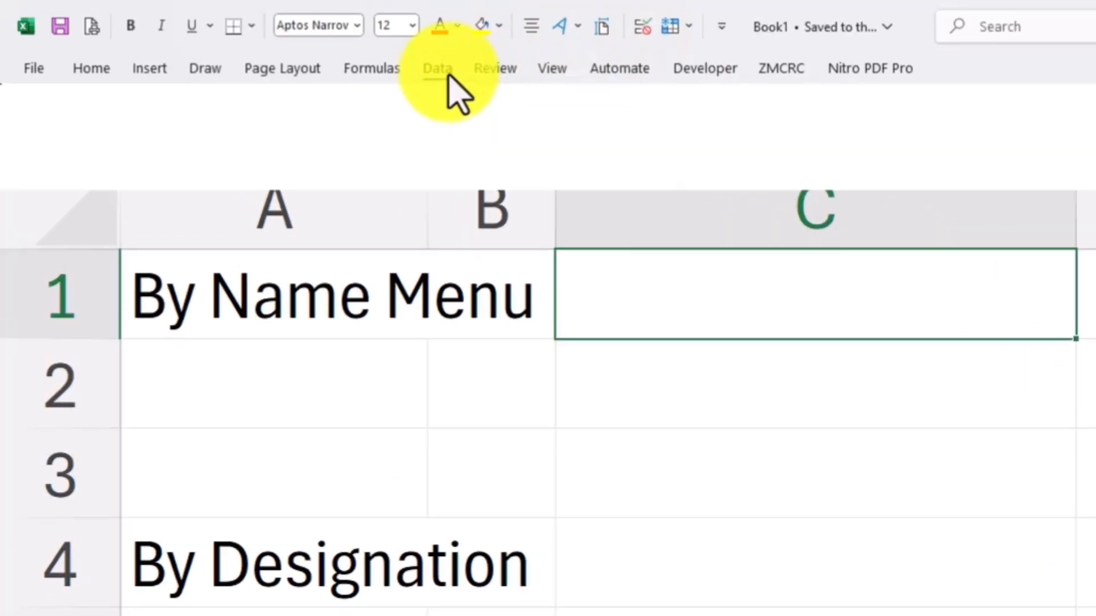
click(258, 40)
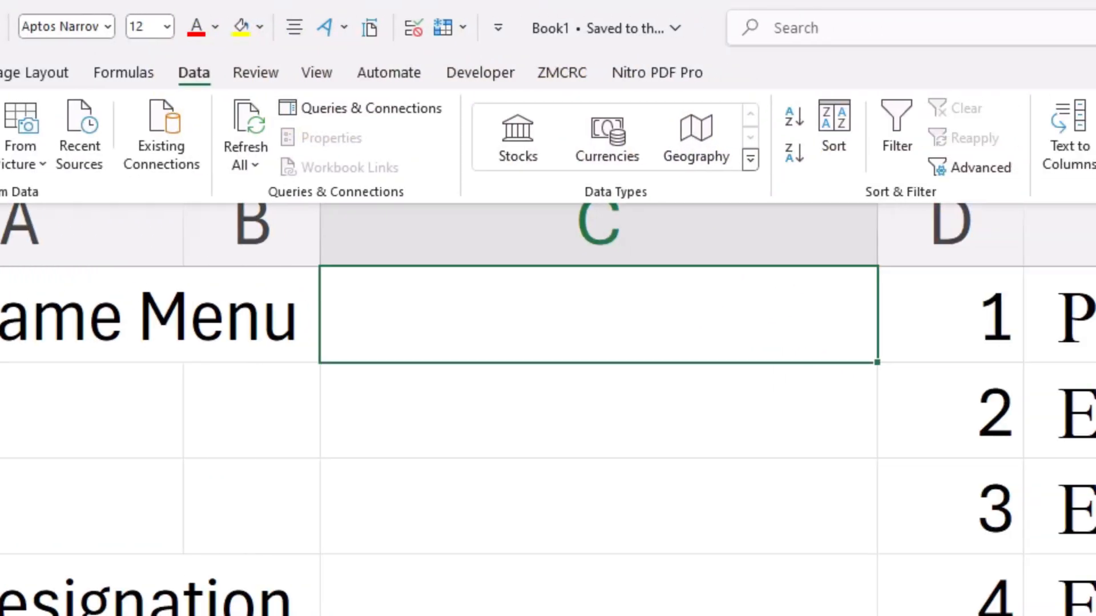
click(1087, 158)
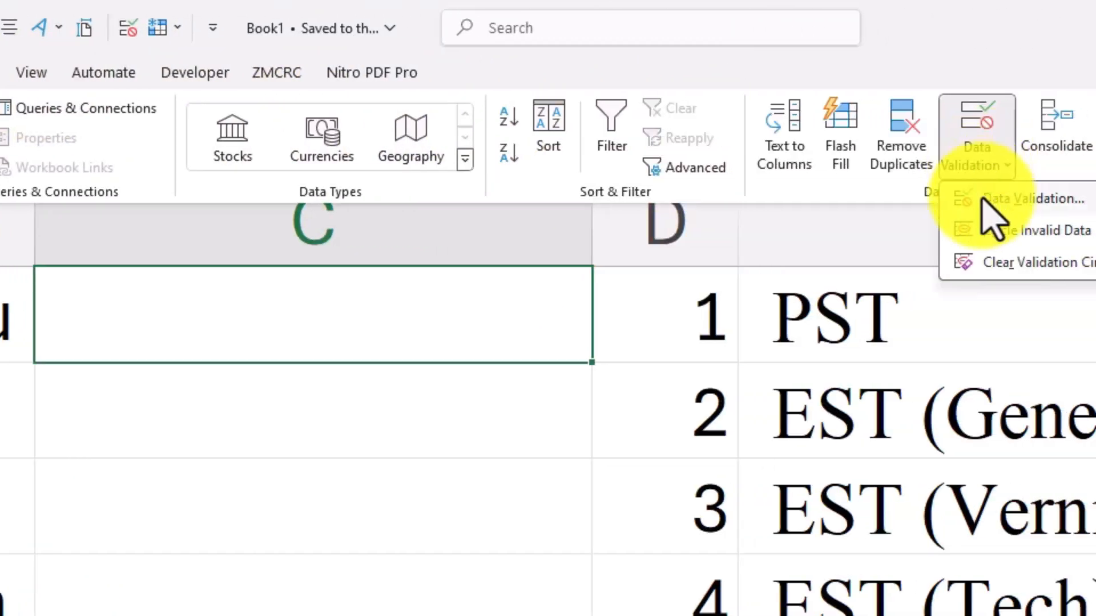
click(834, 201)
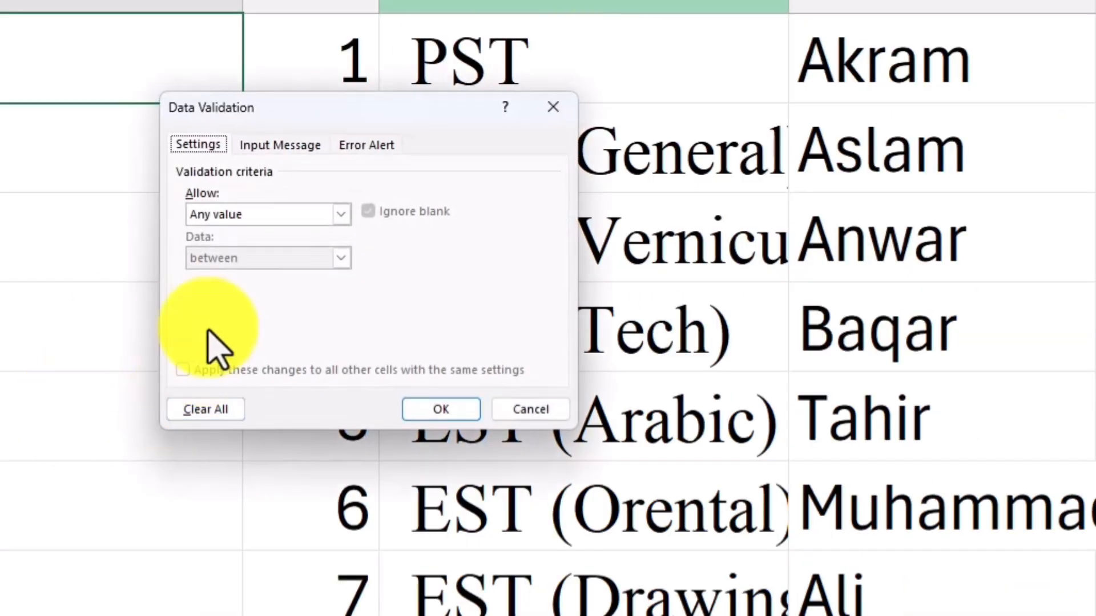
click(309, 484)
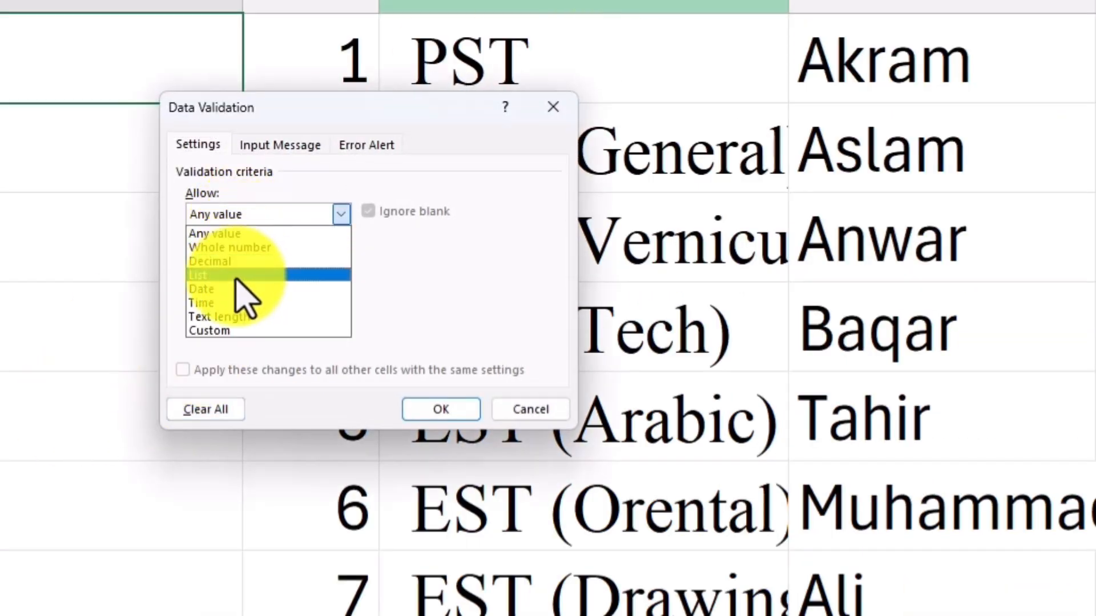
click(209, 277)
click(210, 301)
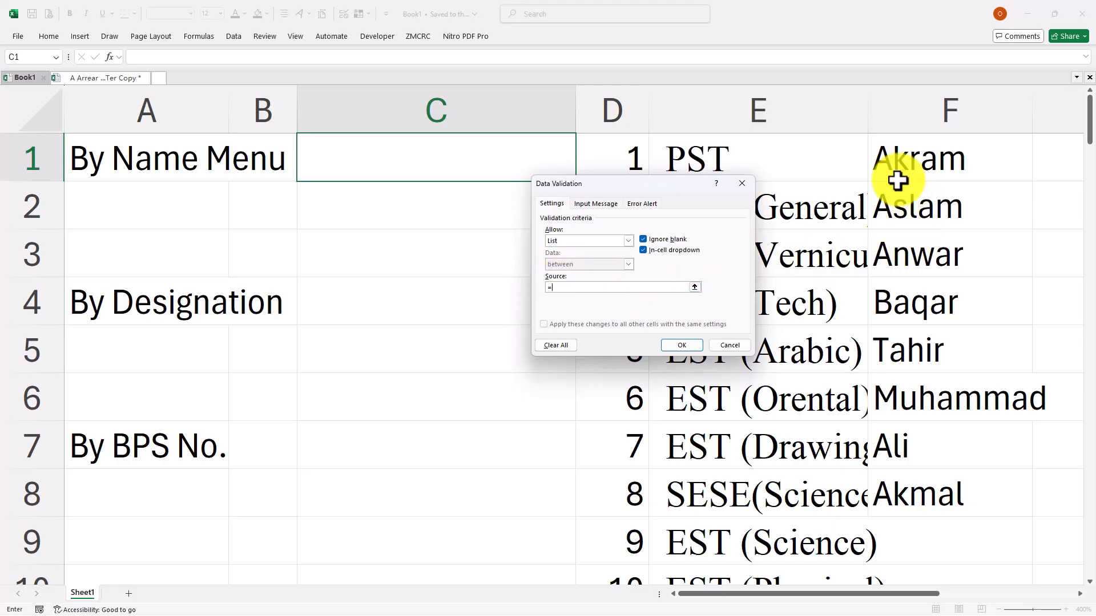
drag(893, 159, 887, 487)
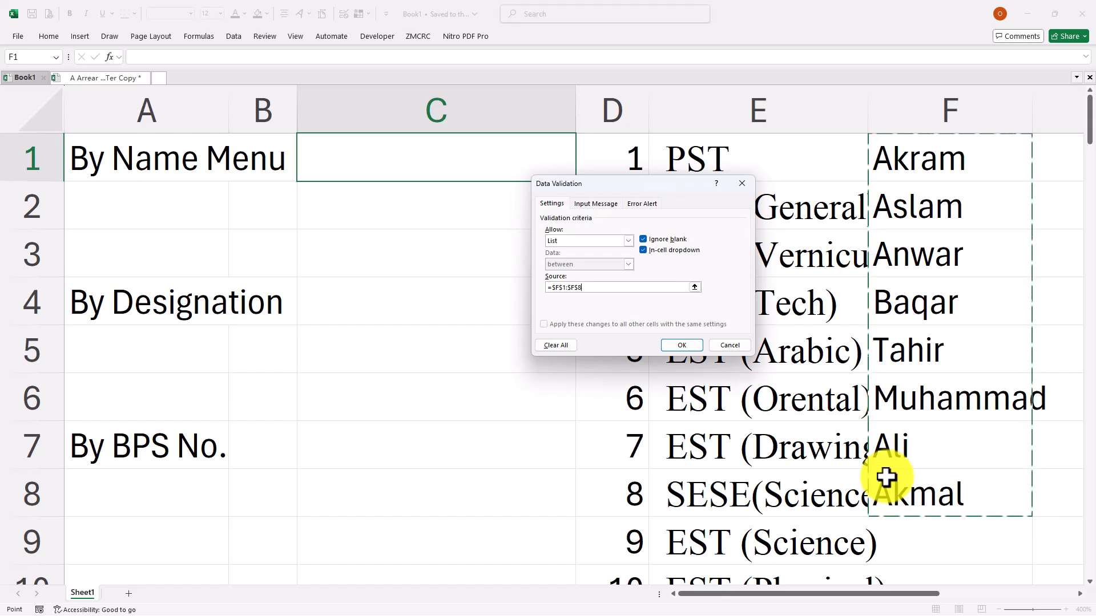
key(Return)
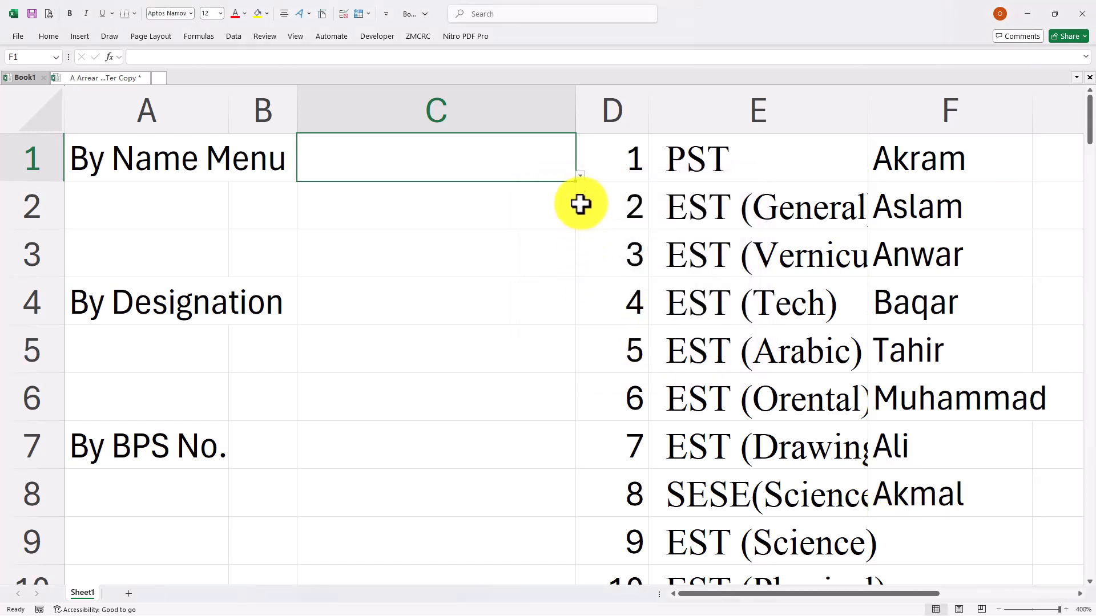
Choose the fourth name from the drop-down list in cell C1.
click(581, 177)
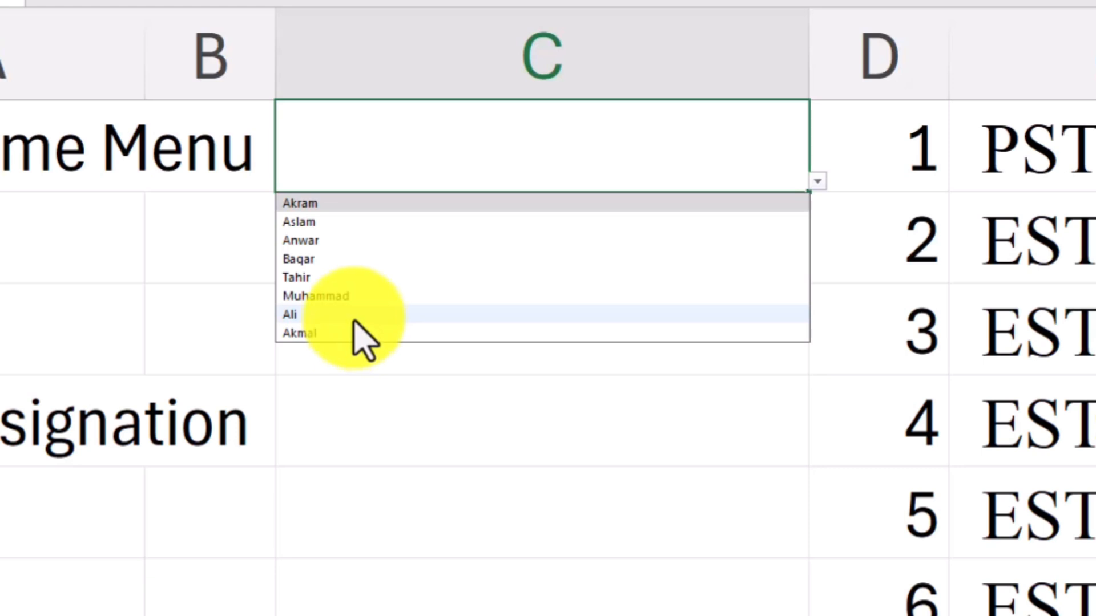
click(371, 164)
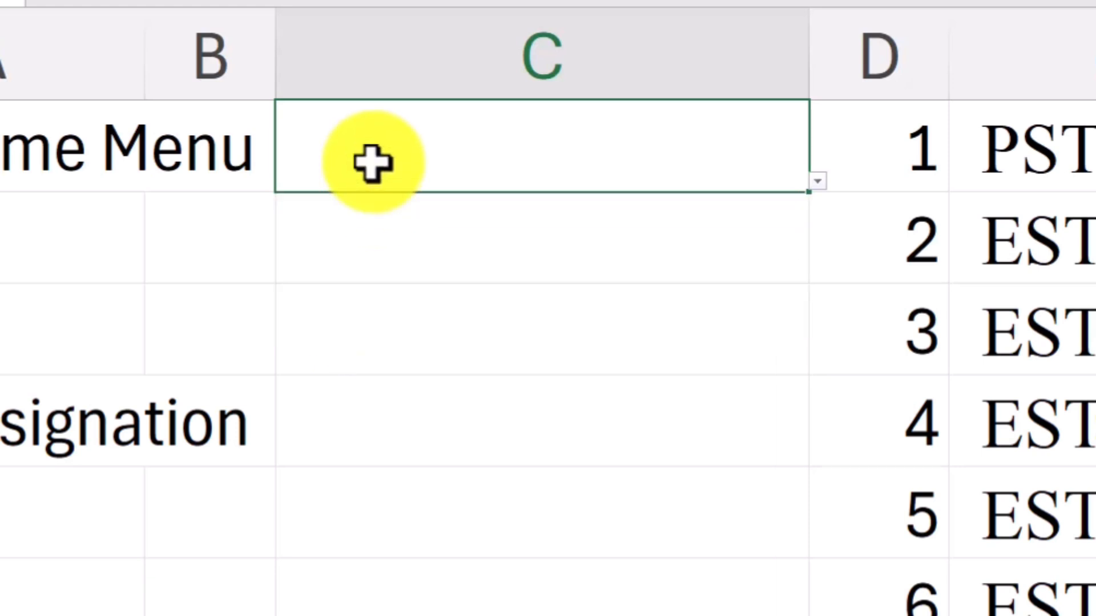
click(818, 182)
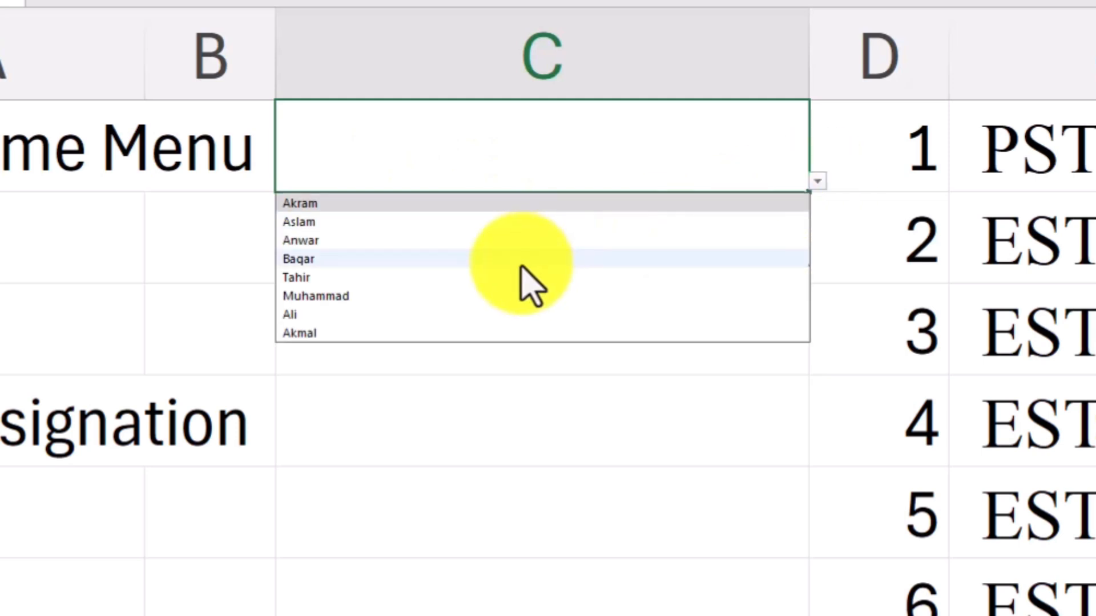
click(531, 286)
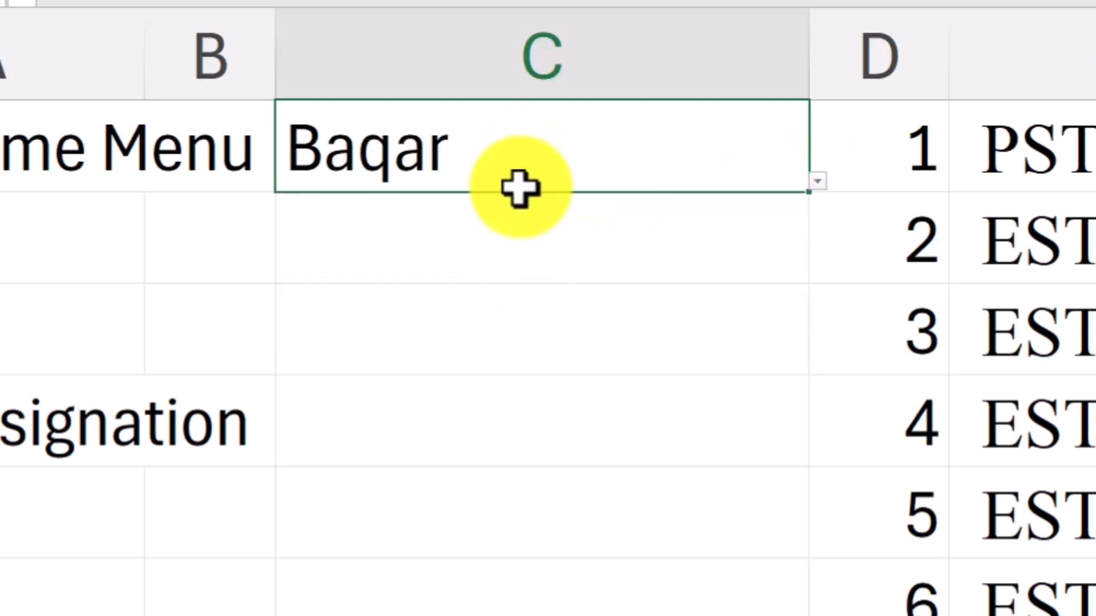
Filter the name list in cell C1 with the letters "a", "al" and "as", leaving the entry uncommitted.
text(a)
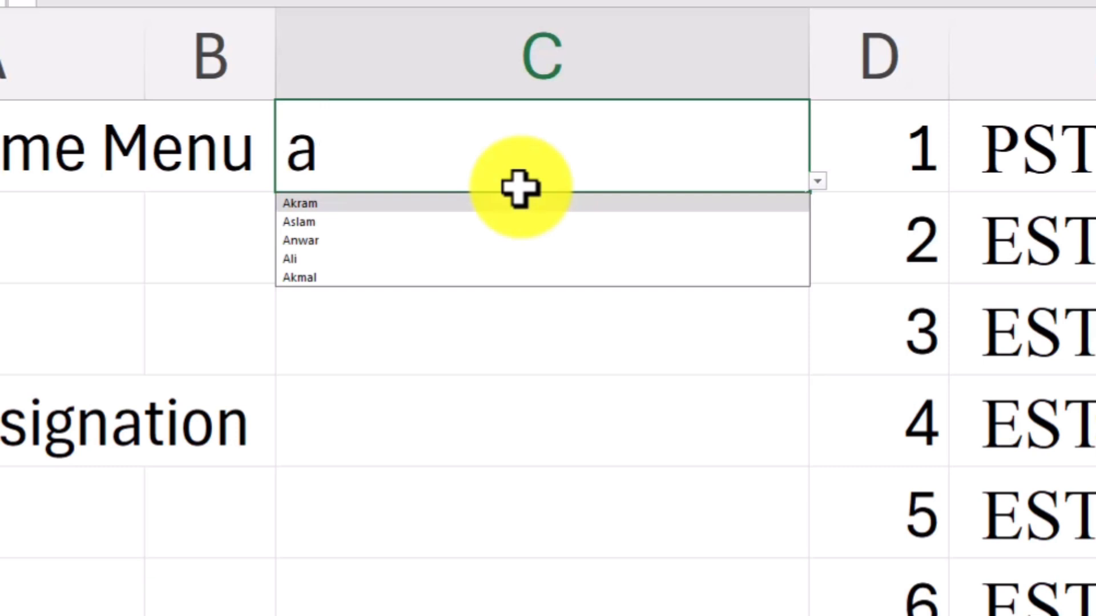
text(l)
key(BackSpace)
text(s)
key(BackSpace)
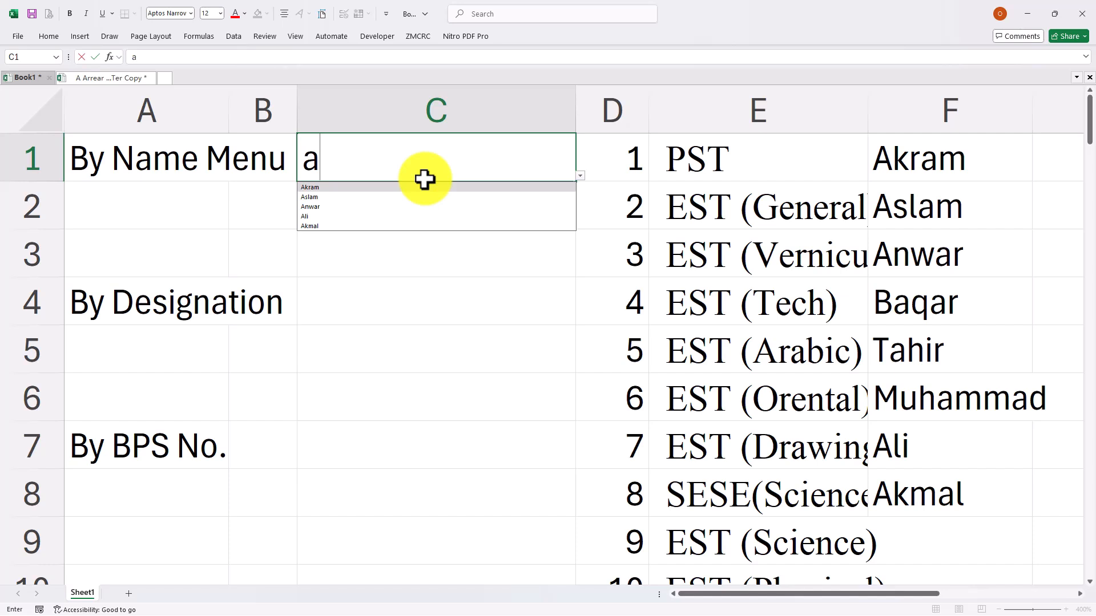
key(Escape)
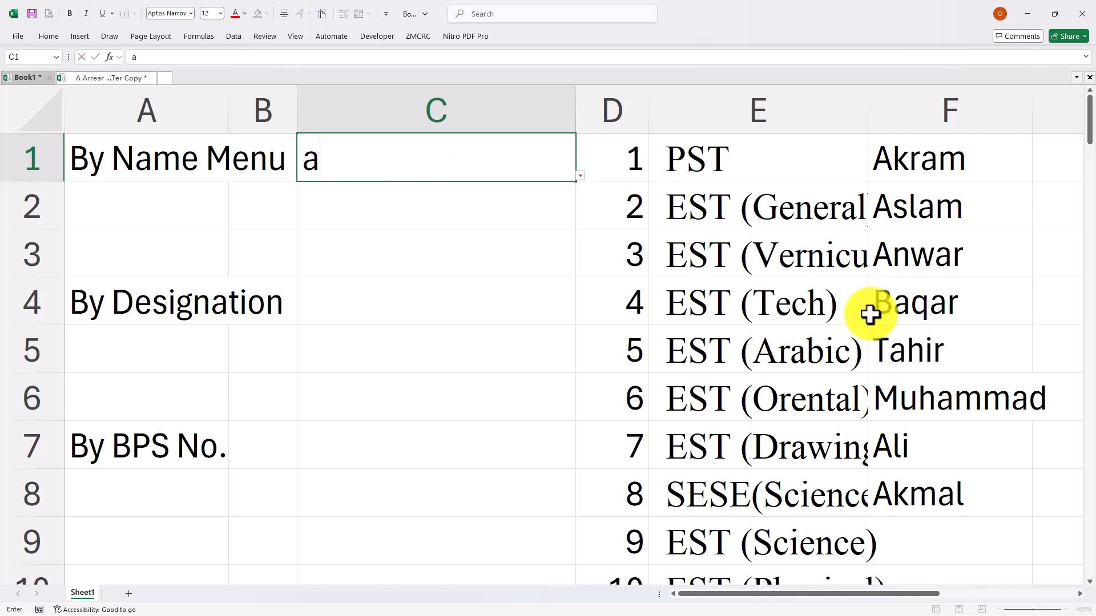
Replace the name in cell F5 with another name starting with "As" and compare it with the one in F2.
key(Return)
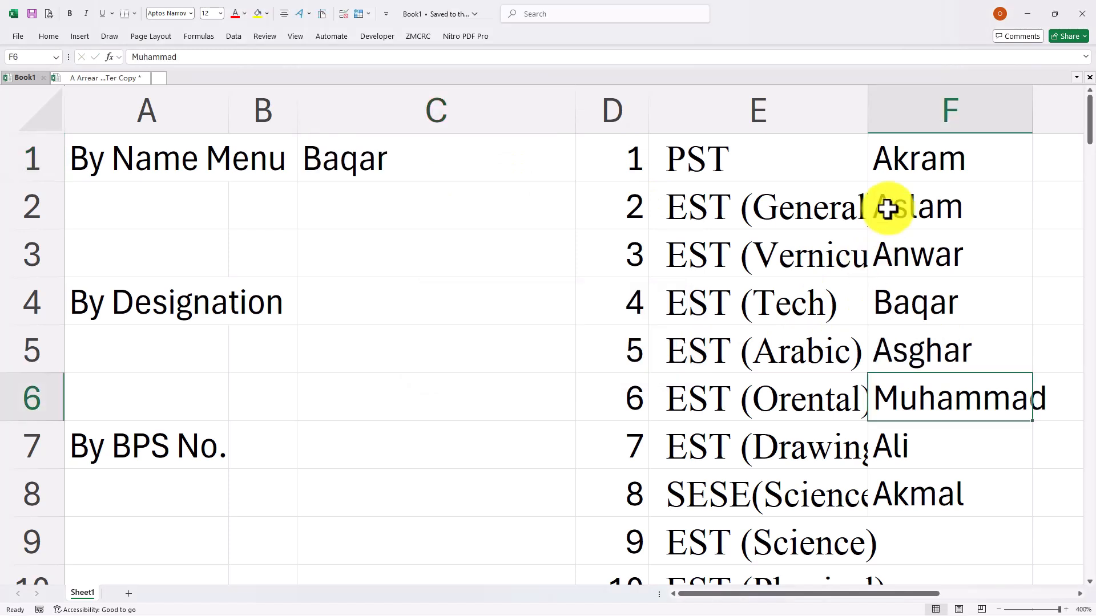
click(885, 215)
click(900, 350)
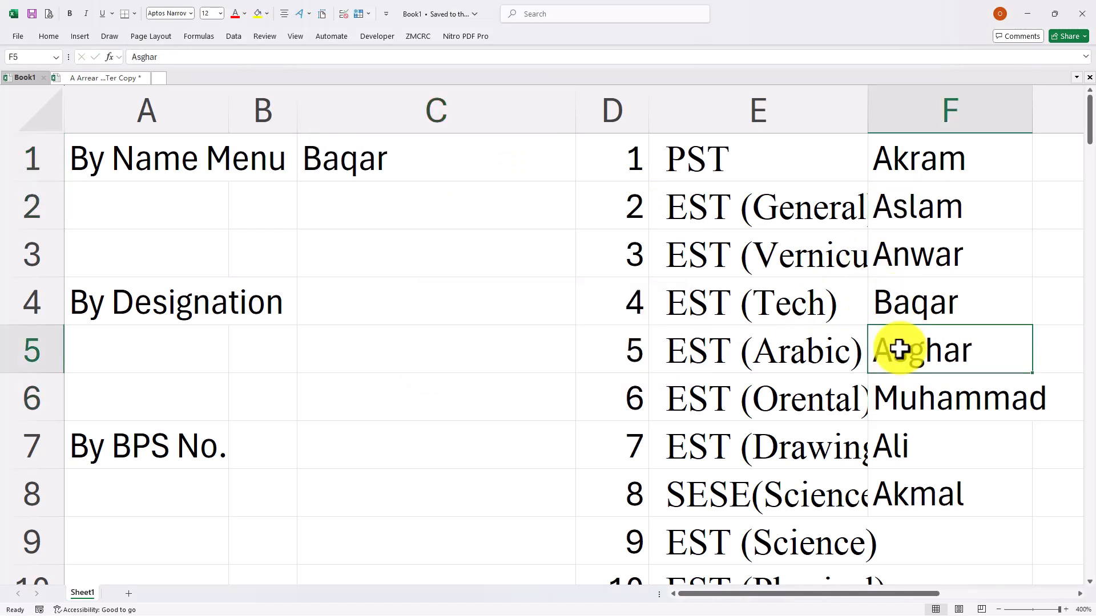
click(898, 213)
click(884, 349)
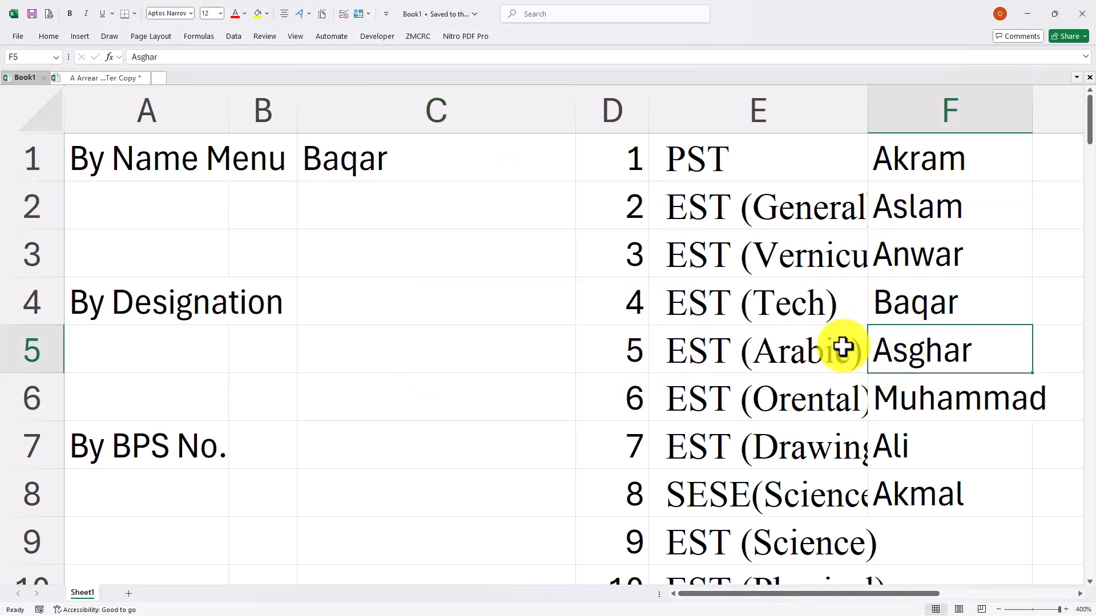
Filter the drop-down list in cell C1 with "as" and choose the second matching name.
click(496, 161)
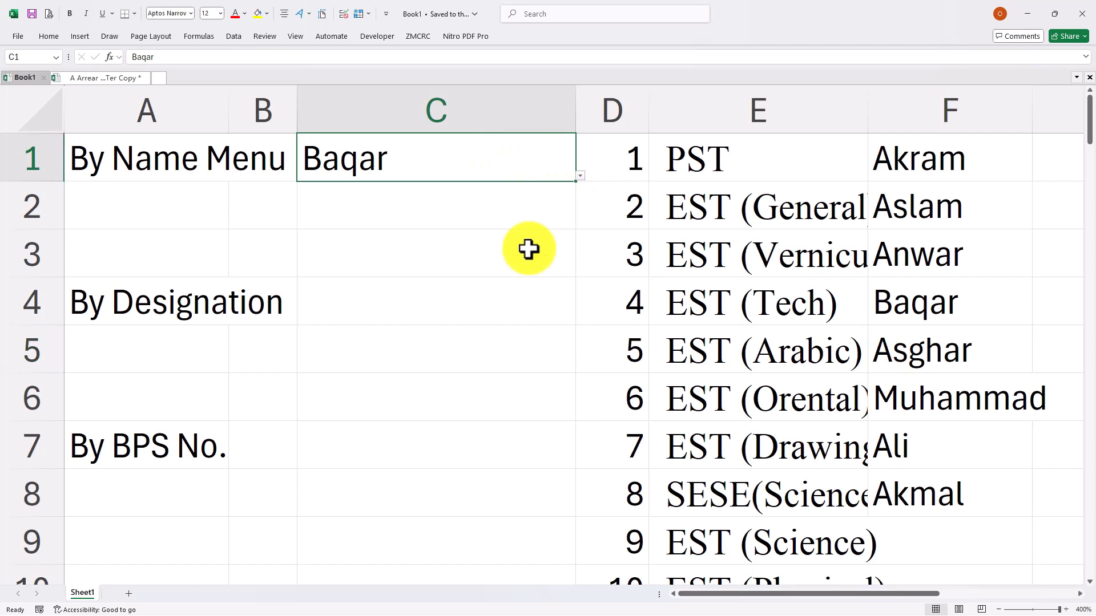
text(as)
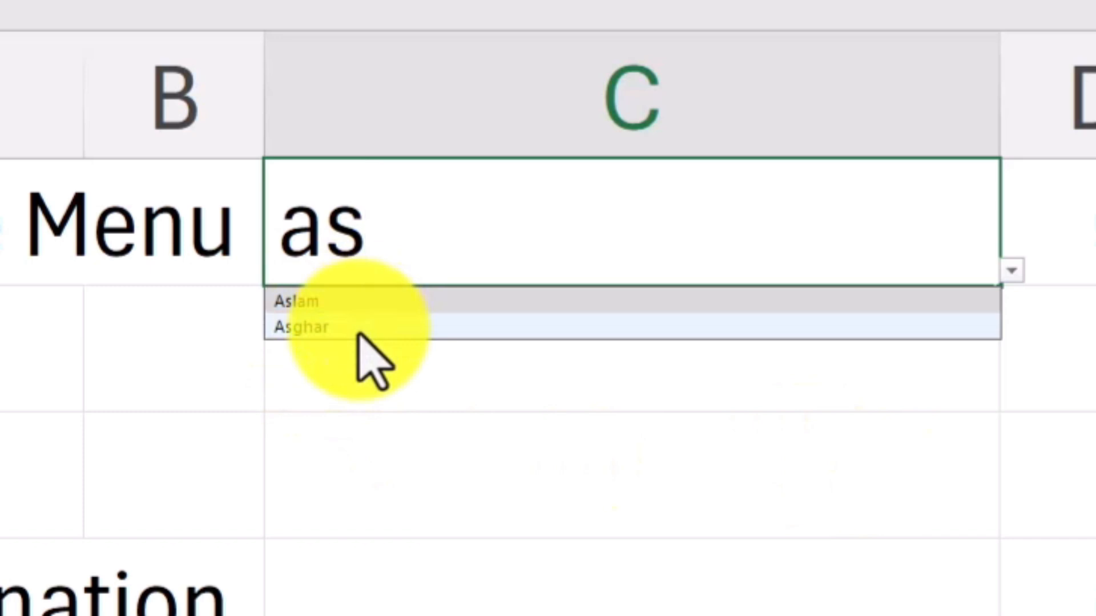
key(Down)
key(Return)
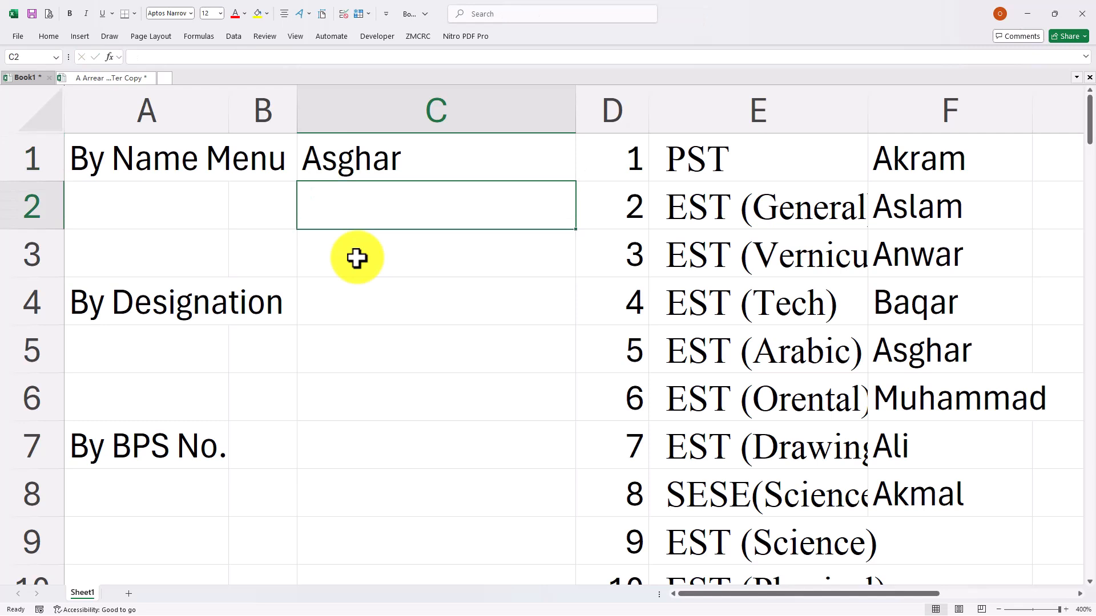
Add a List data validation to cell C4 for By Designation, with the designations in E1:E81 as source.
click(383, 292)
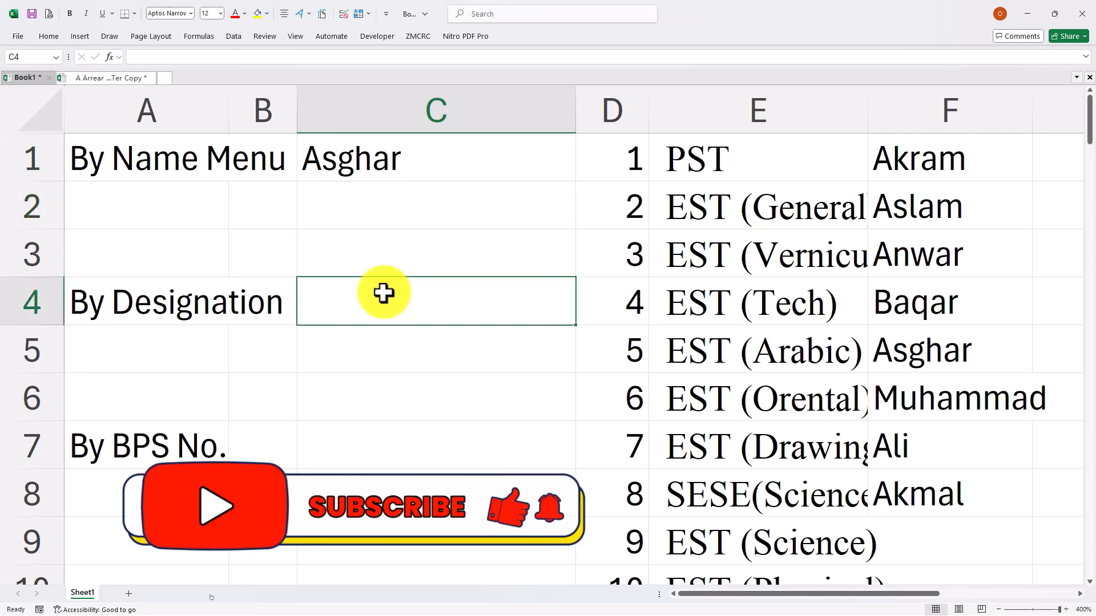
click(227, 34)
click(777, 86)
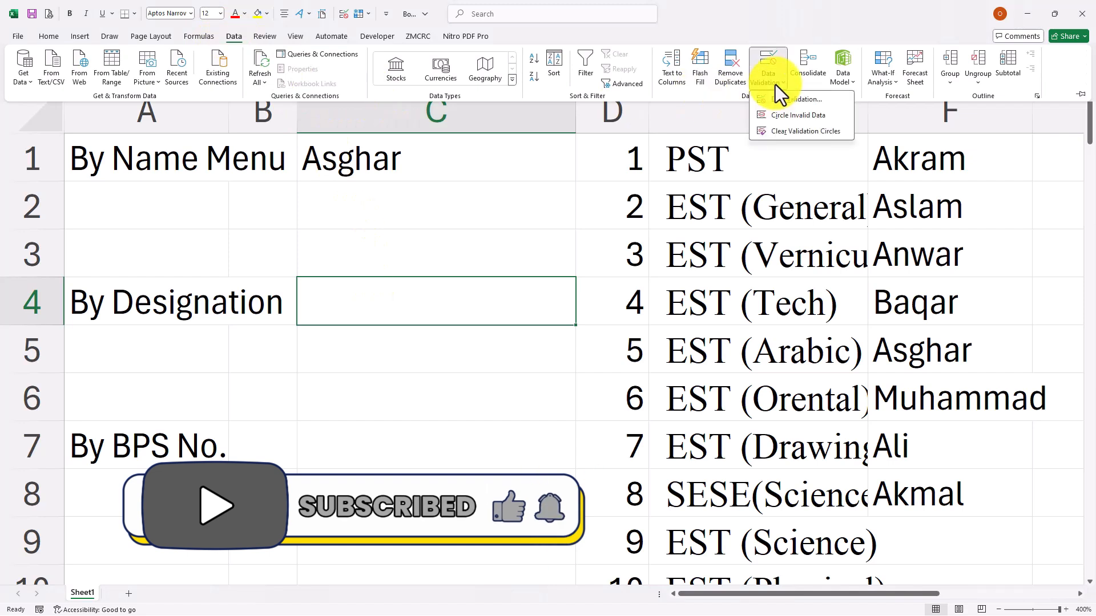
click(776, 100)
click(605, 243)
click(588, 273)
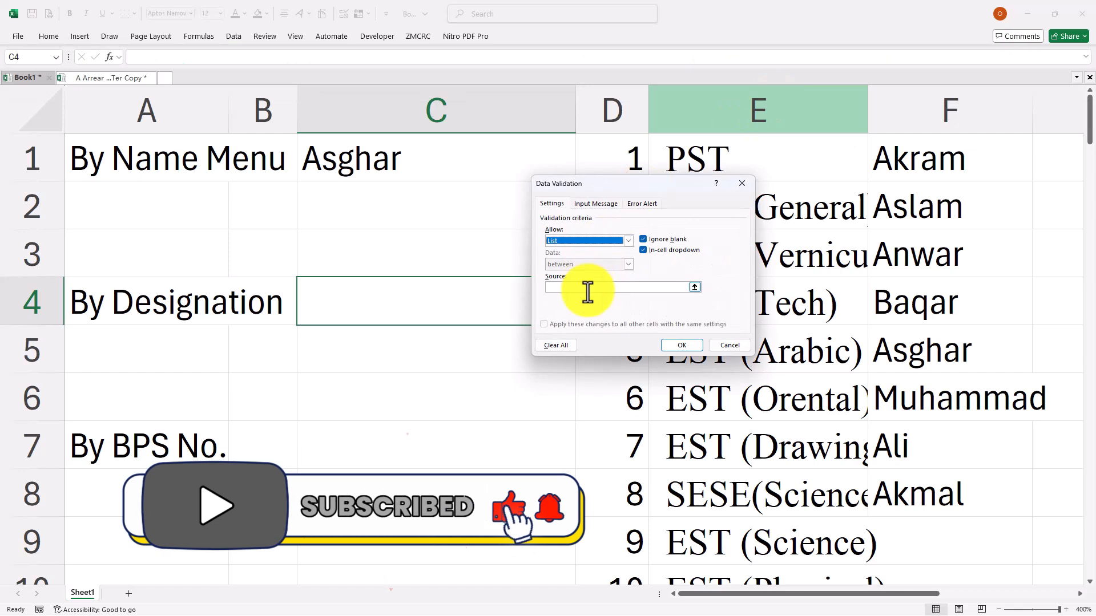
click(587, 287)
text(=)
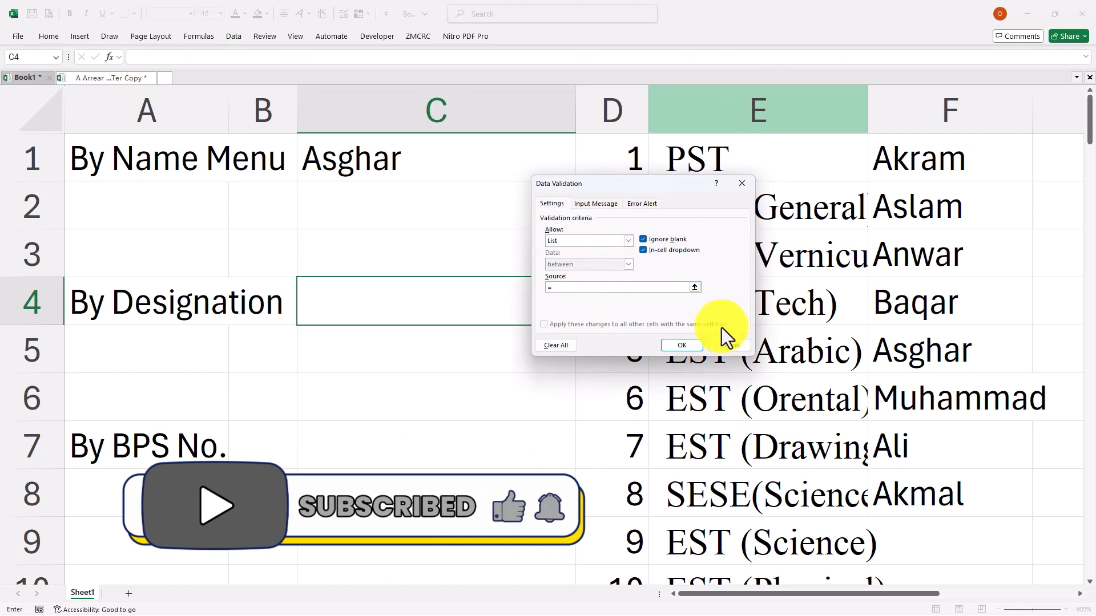
drag(773, 164, 729, 489)
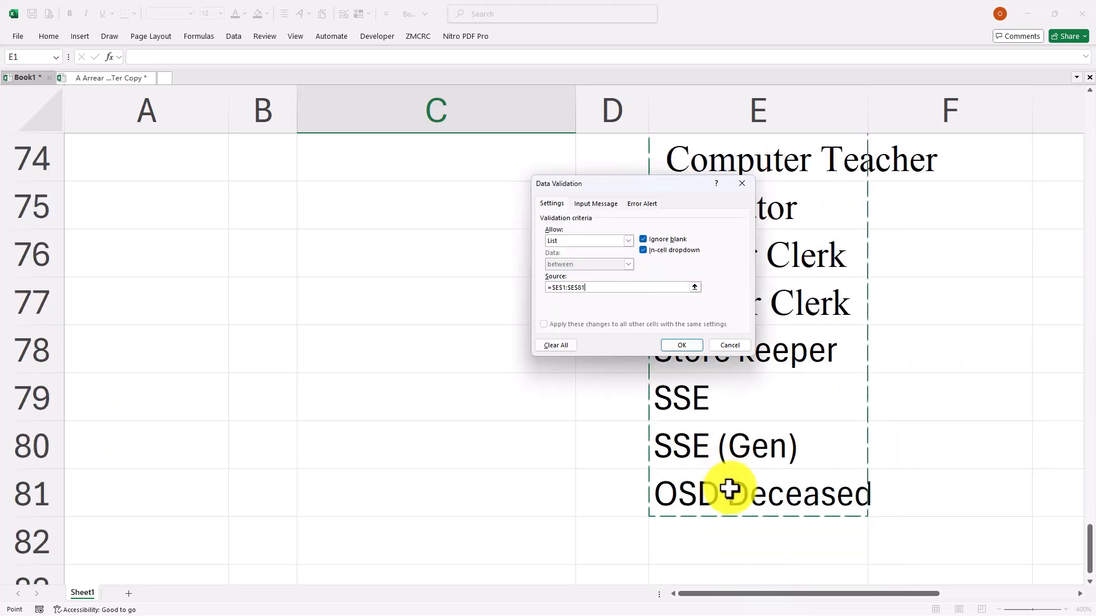
key(Return)
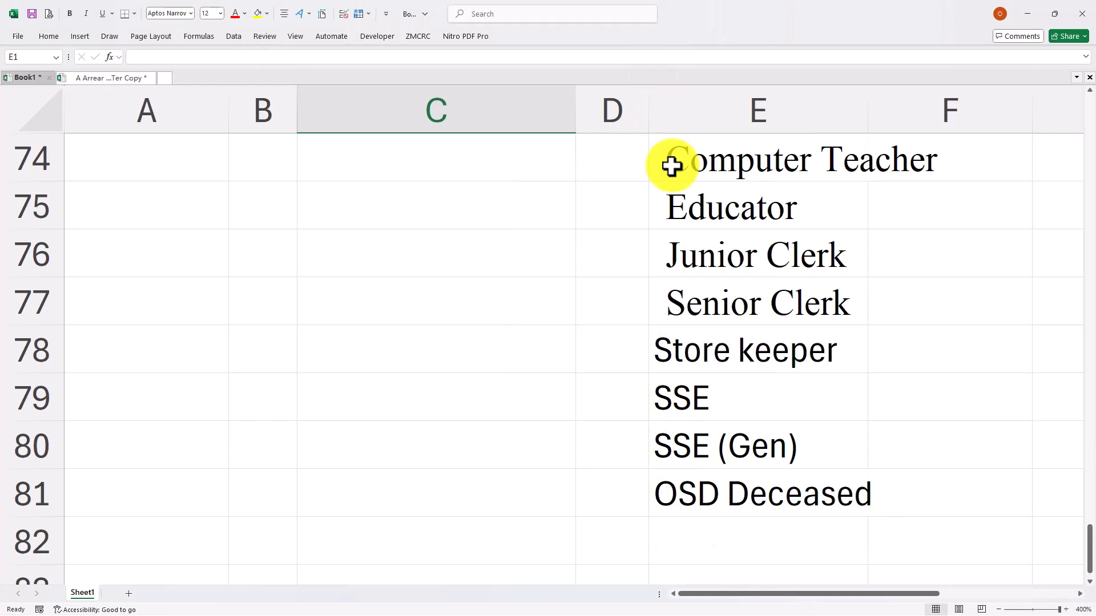
Open the designation drop-down list in cell C4 and look through its entries from first to last.
scroll(491, 274, up, 20)
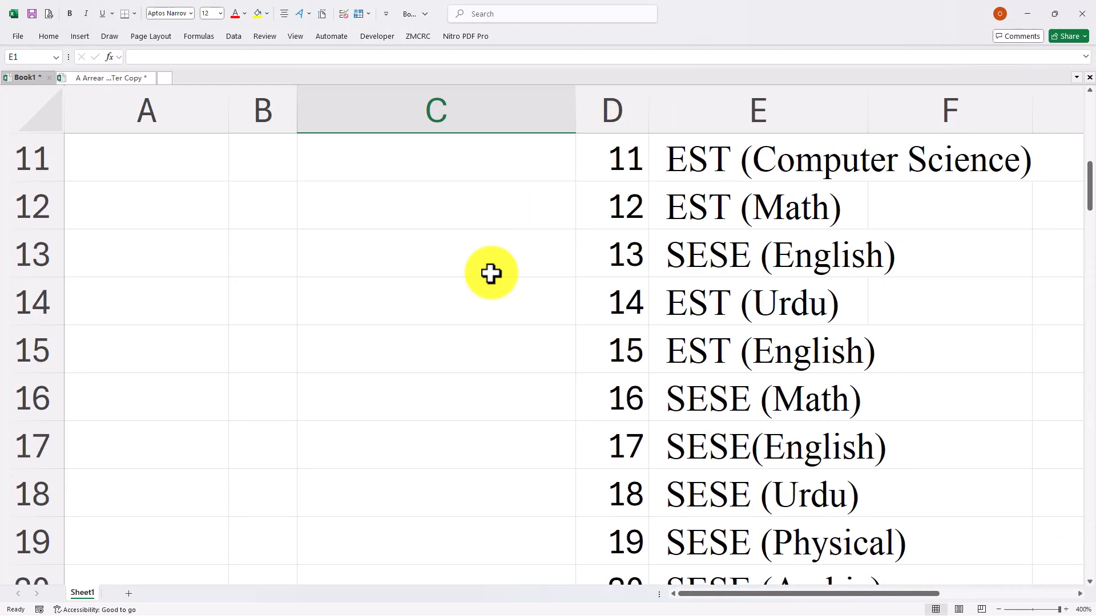
click(580, 320)
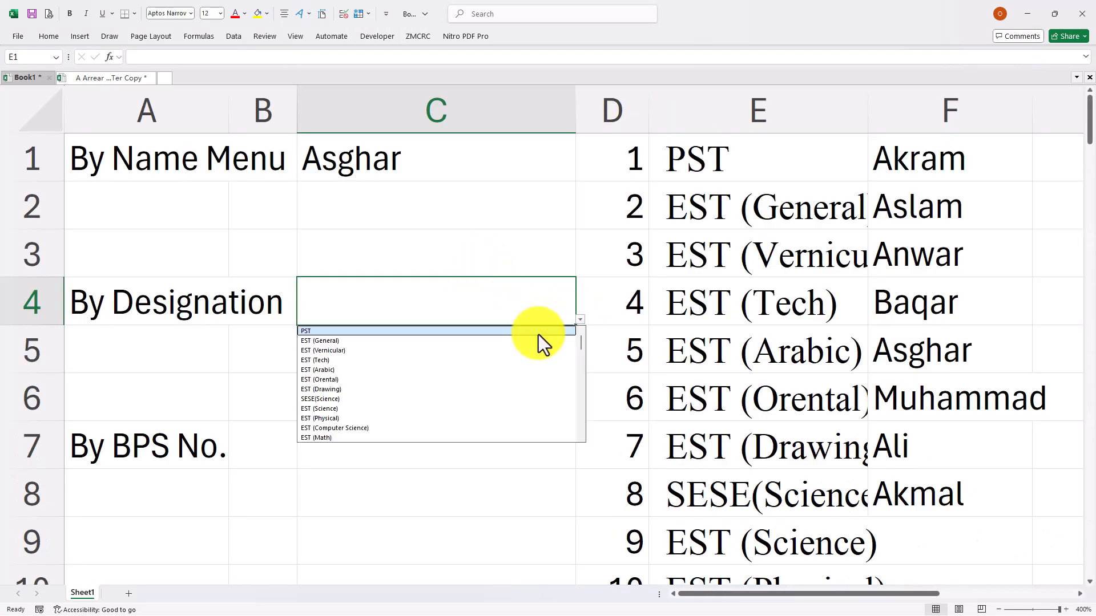
scroll(497, 359, down, 5)
scroll(490, 371, down, 8)
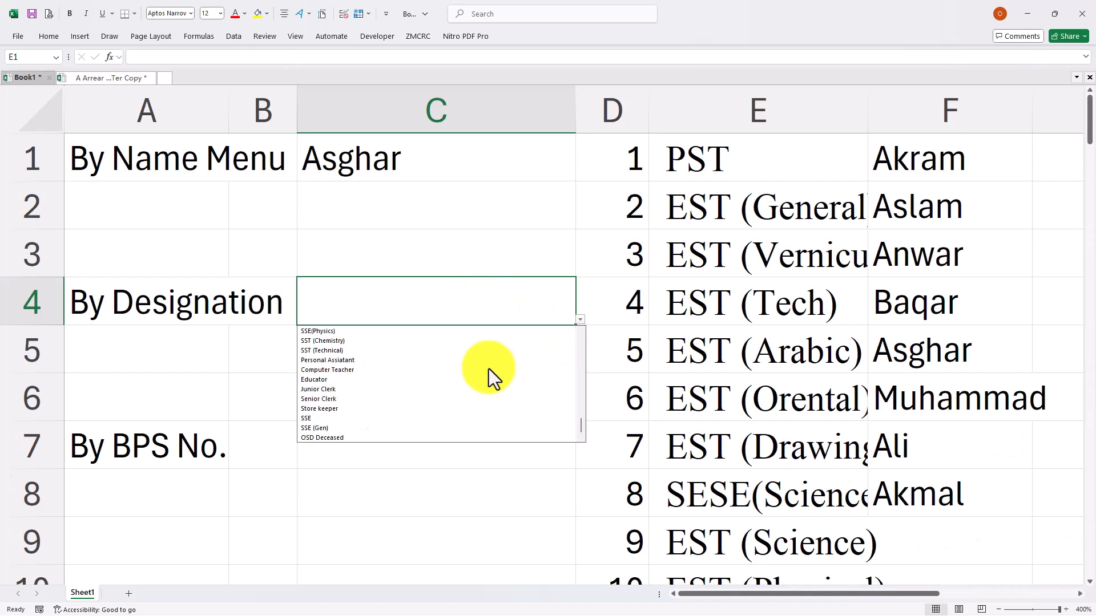
scroll(488, 369, up, 5)
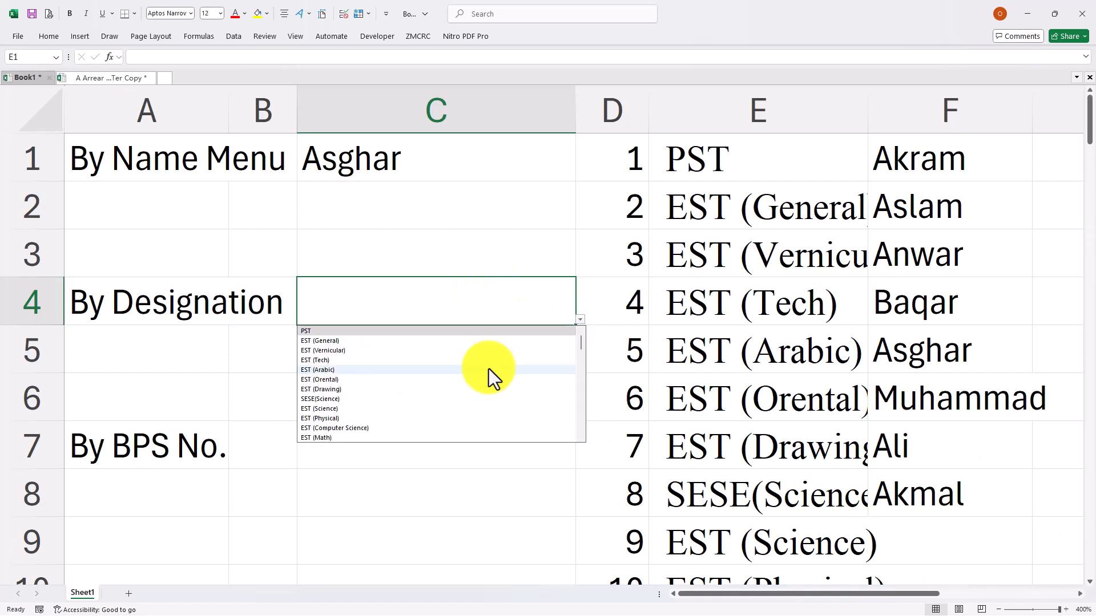
scroll(488, 369, down, 8)
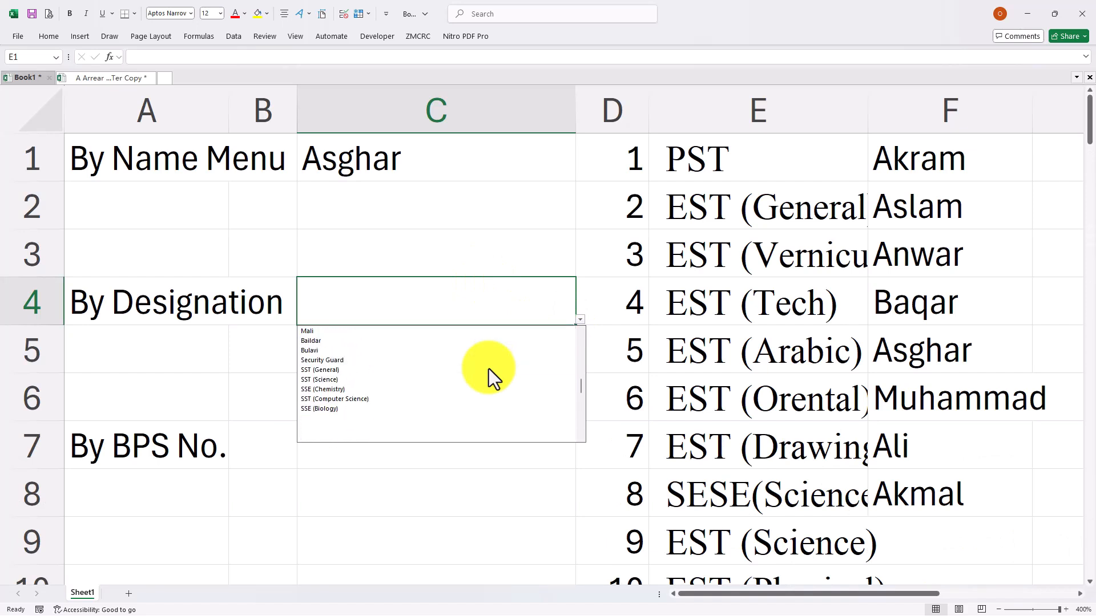
scroll(488, 369, down, 1)
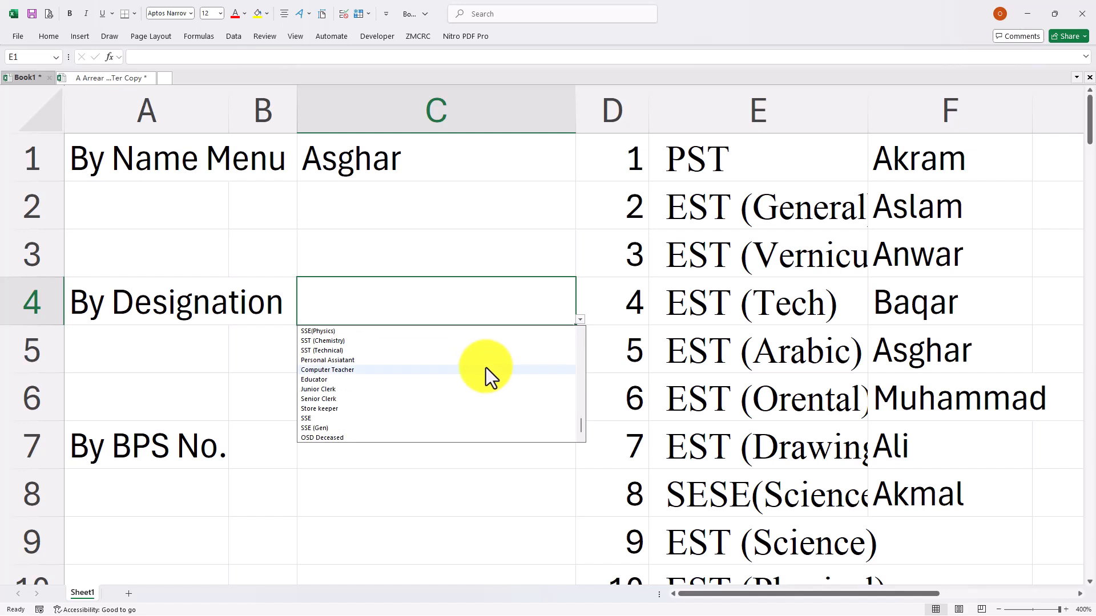
Filter the drop-down list in cell C4 with "cl" and choose Junior Clerk, keeping that cell selected.
click(460, 308)
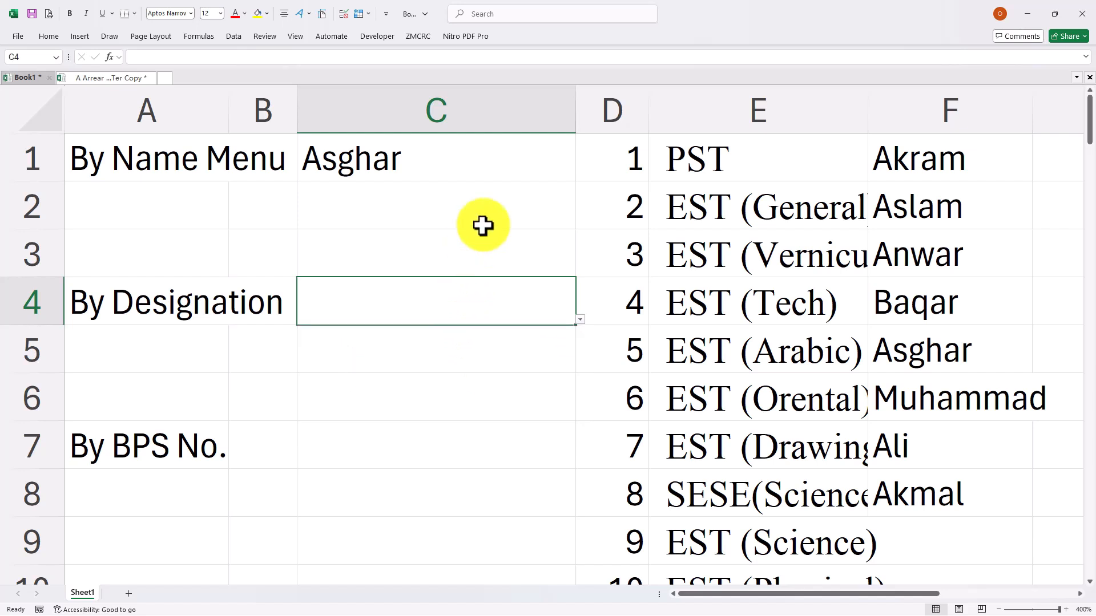
text(cl)
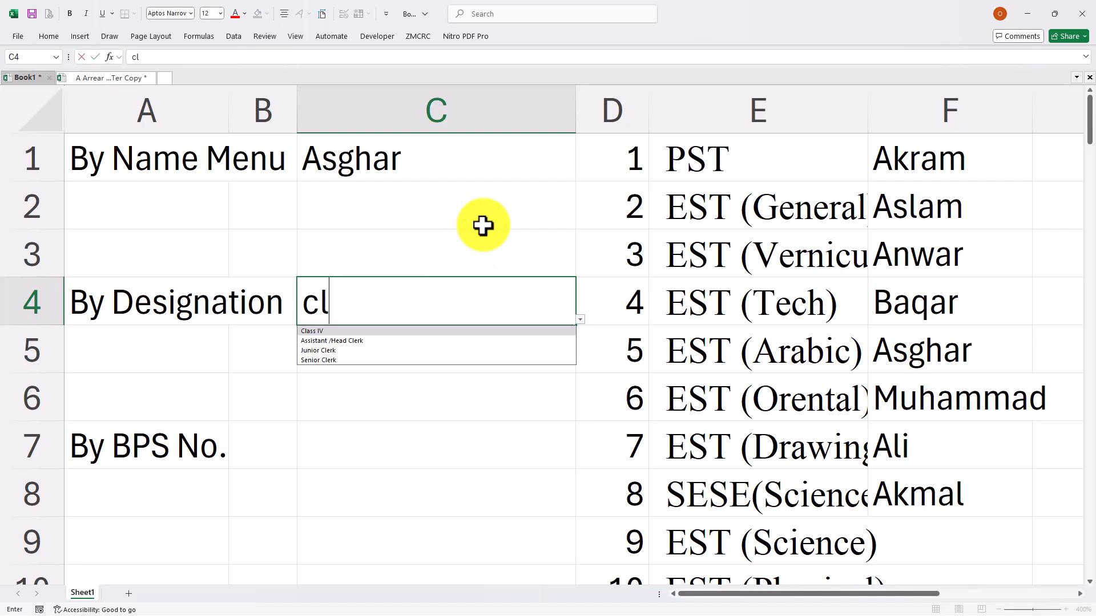
key(Down)
key(Down)
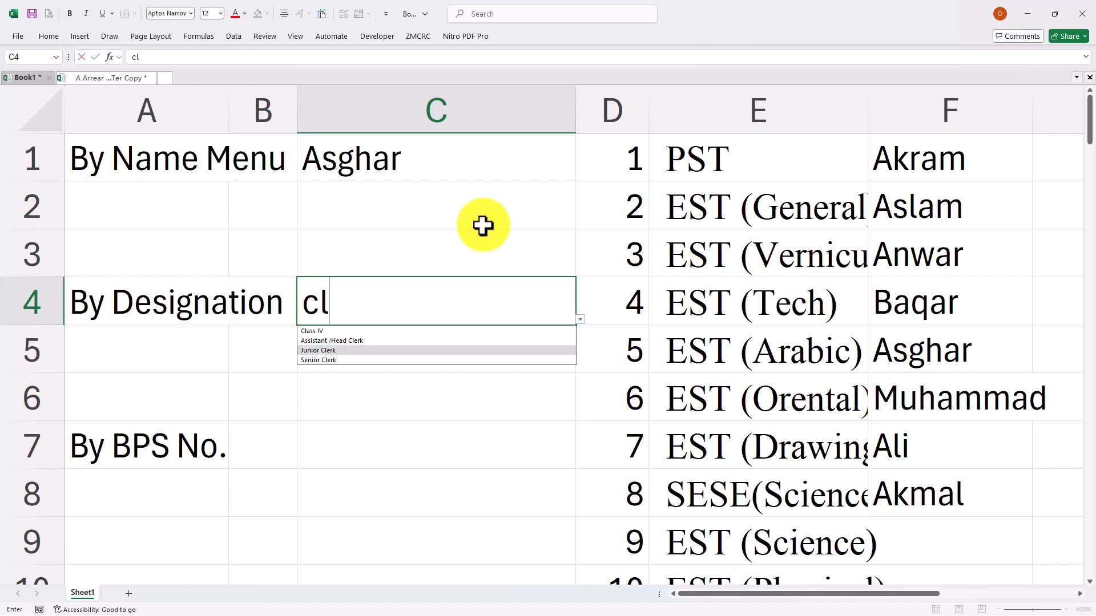
key(Return)
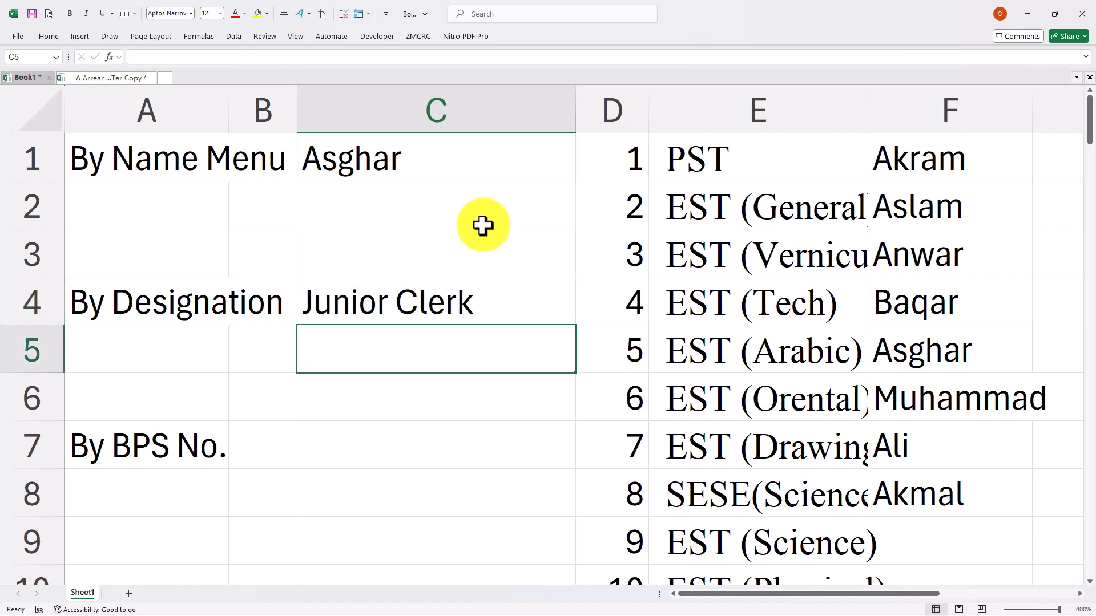
click(470, 299)
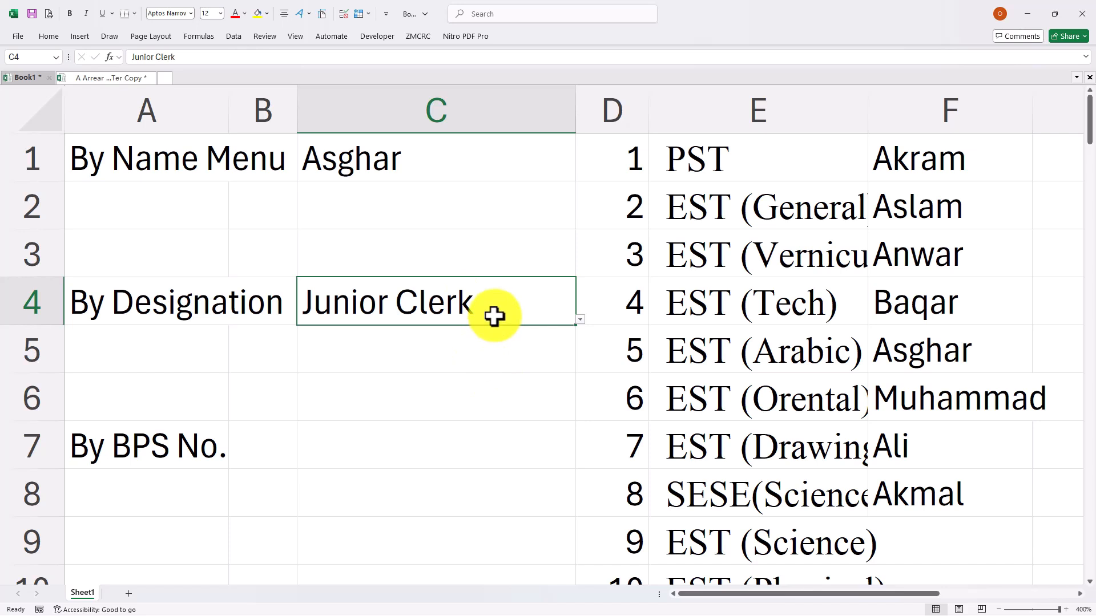
Add a List data validation to cell C7 for By BPS No., with the numbers in D1:D22 as source.
click(500, 449)
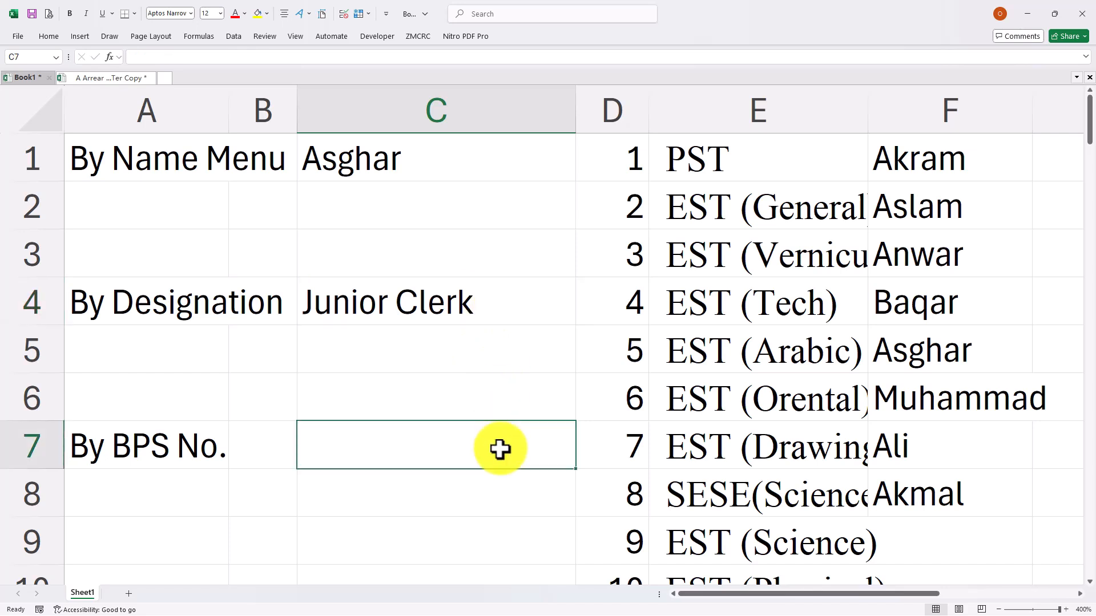
click(345, 15)
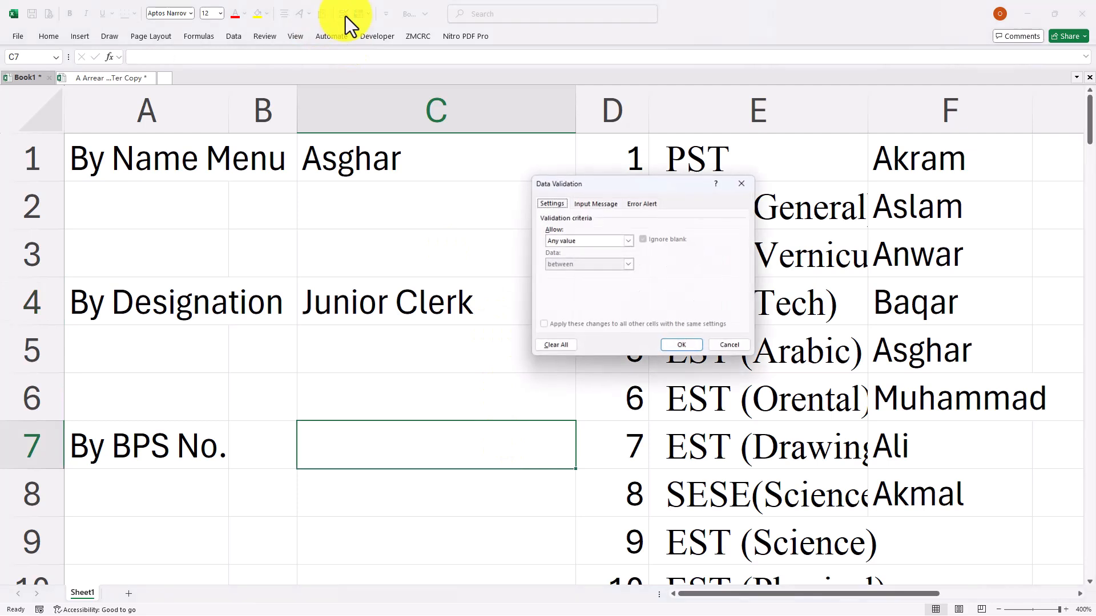
click(614, 244)
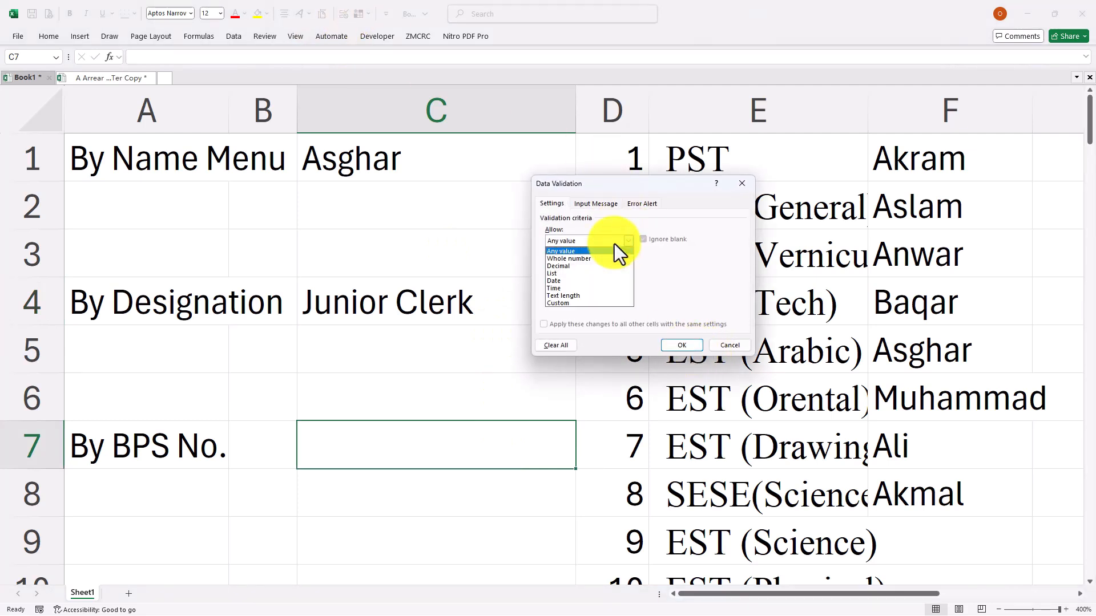
click(594, 278)
click(598, 289)
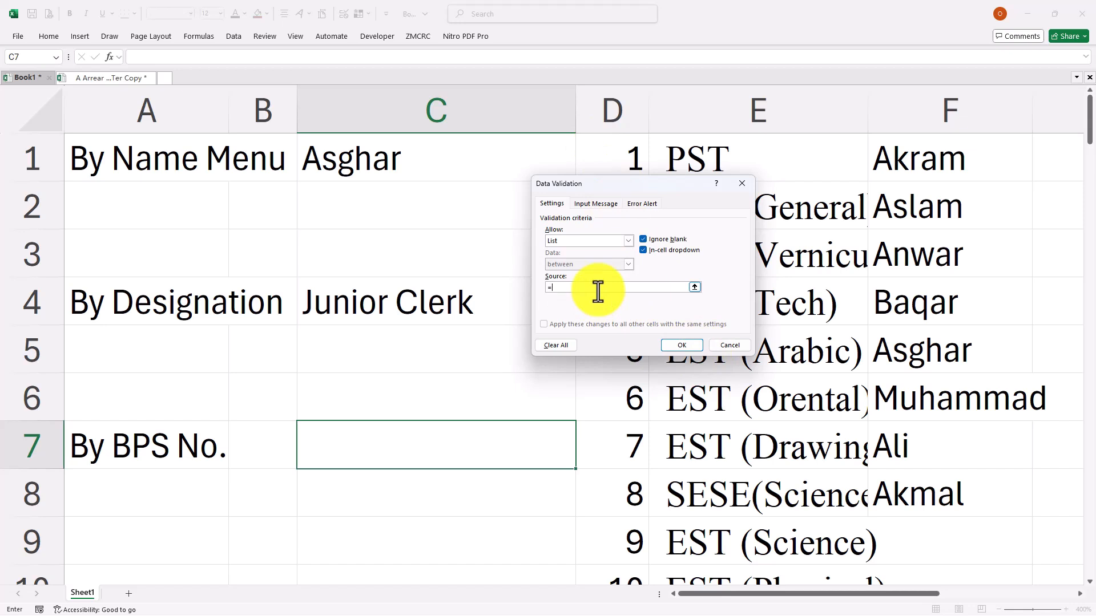
drag(641, 180, 467, 183)
drag(589, 156, 624, 482)
key(Return)
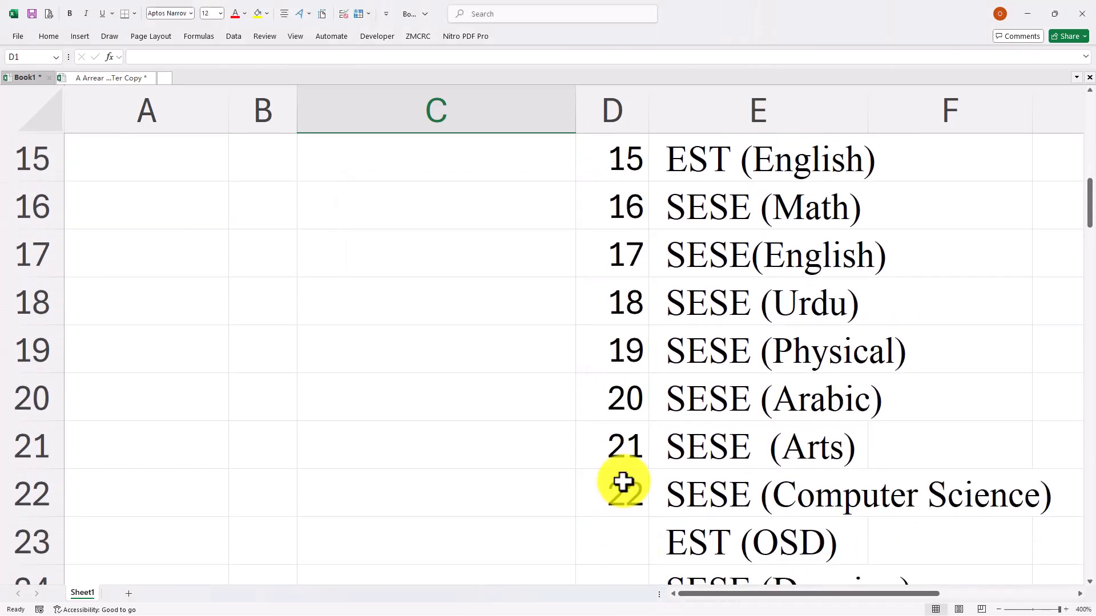
Choose 7 from the drop-down list in cell C7.
scroll(536, 416, up, 5)
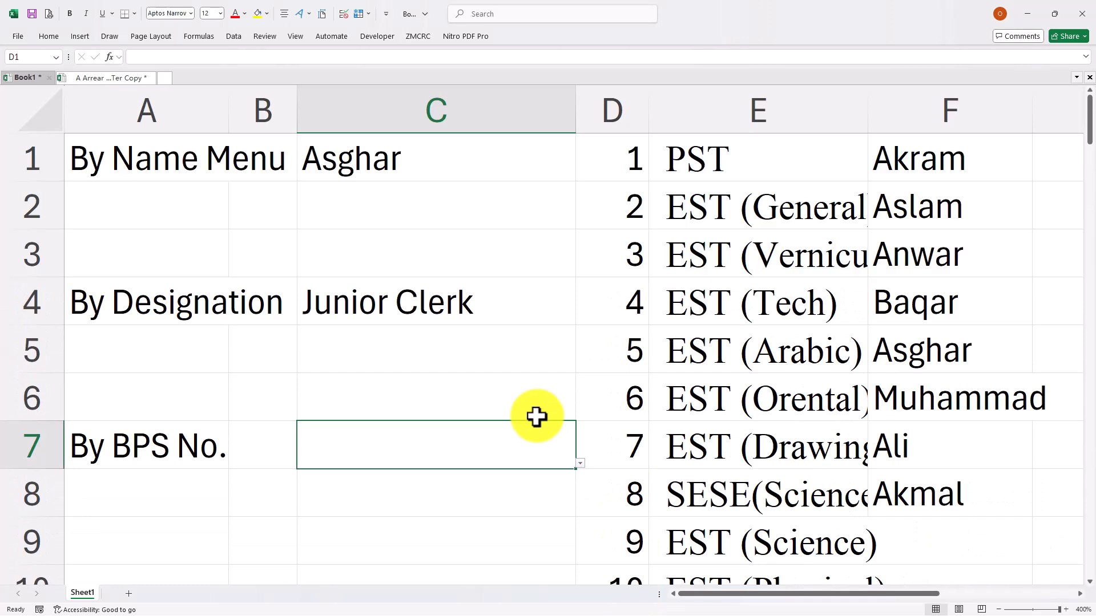
click(580, 463)
click(389, 534)
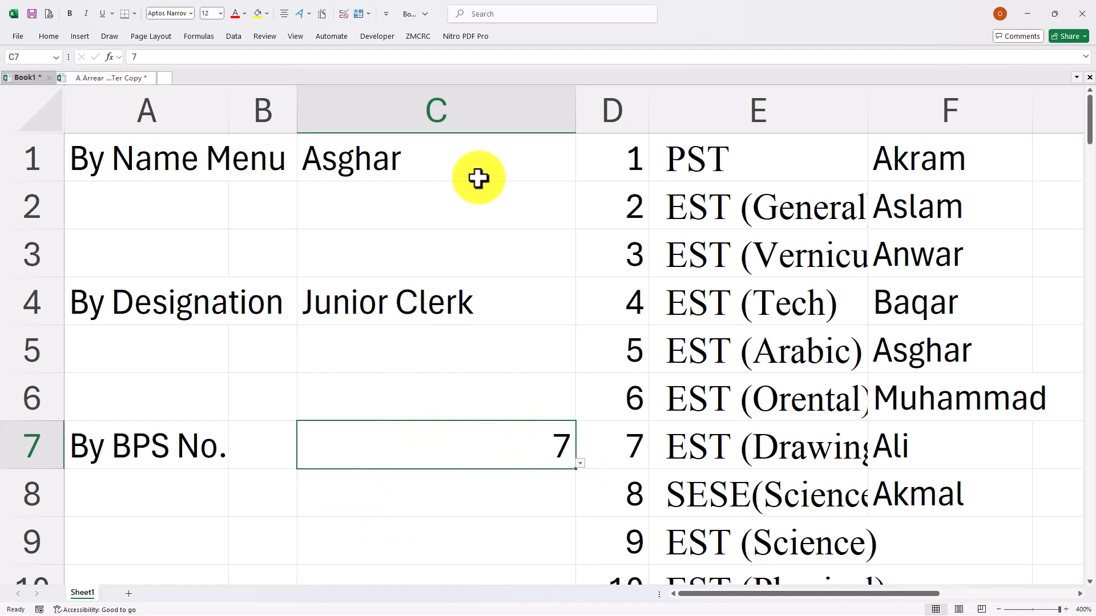
Filter the BPS number list in cell C7 with "1" and "18", and enter 18.
text(1)
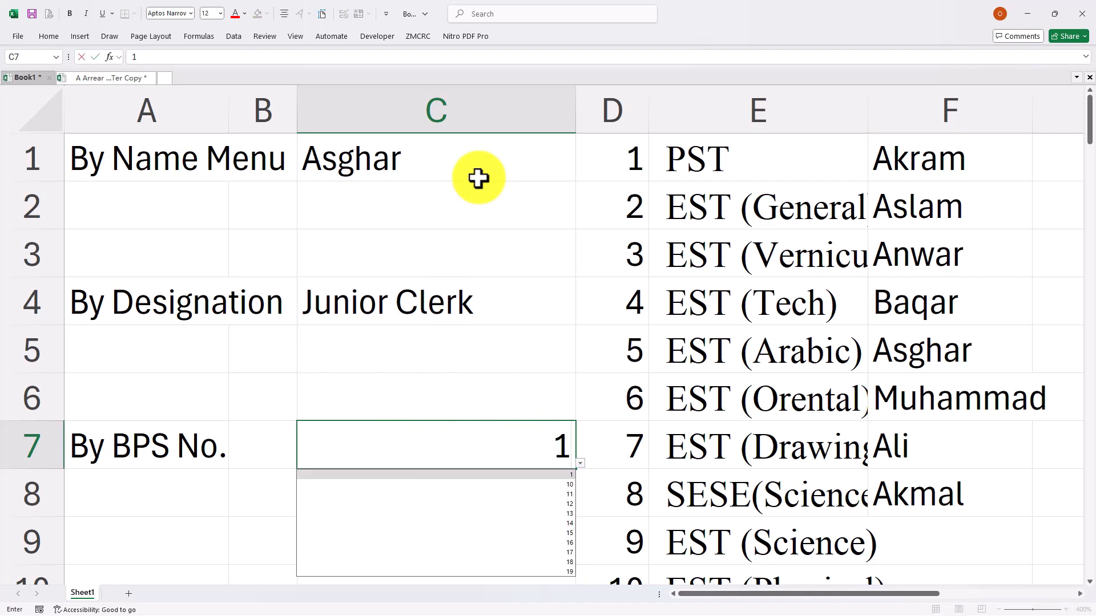
text(8)
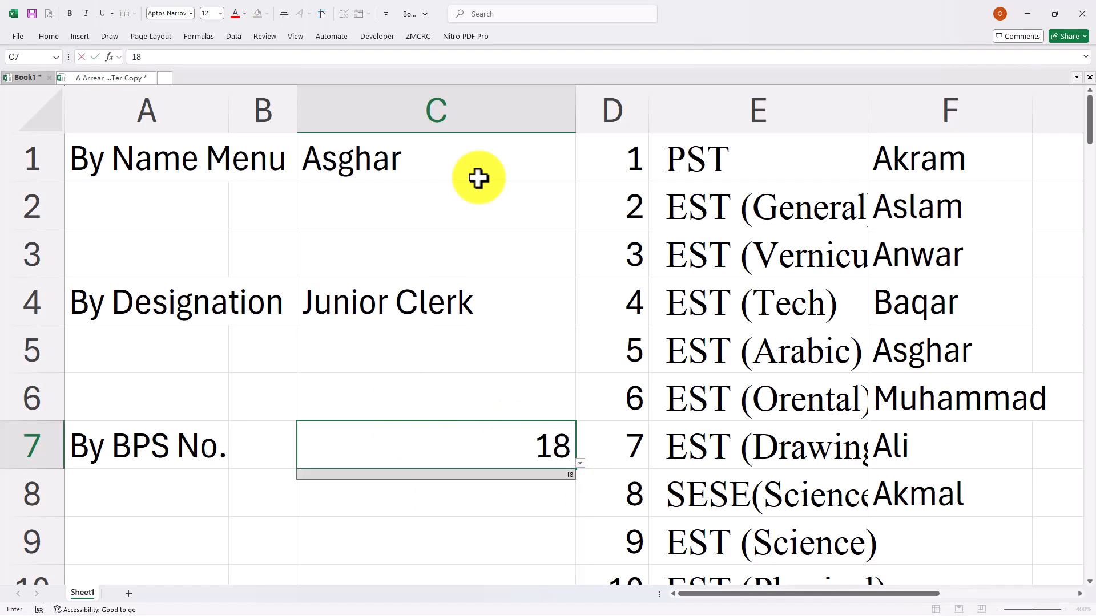
key(Return)
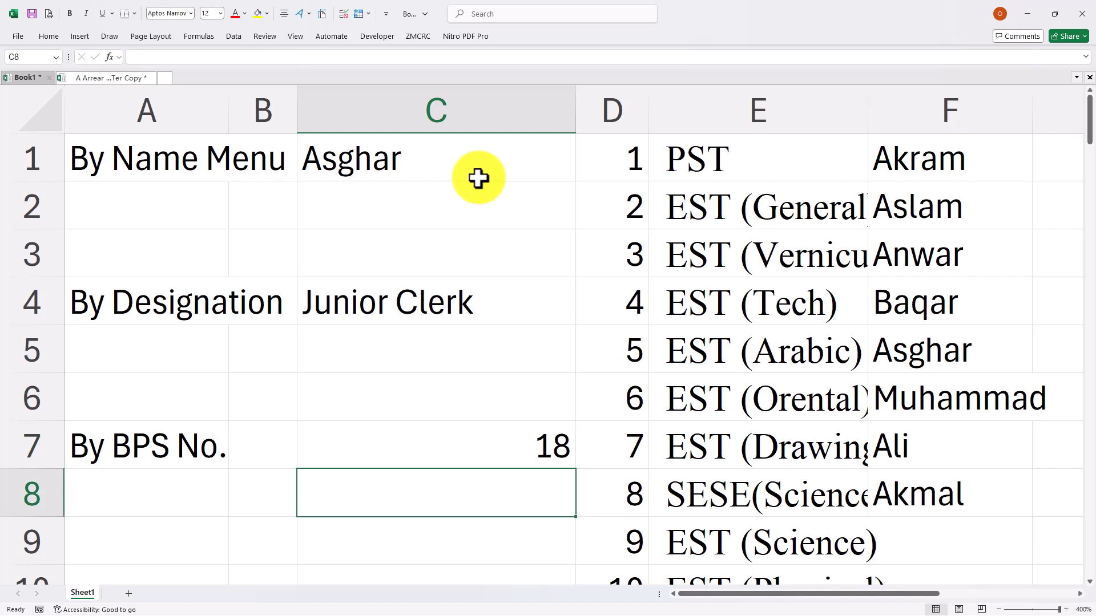